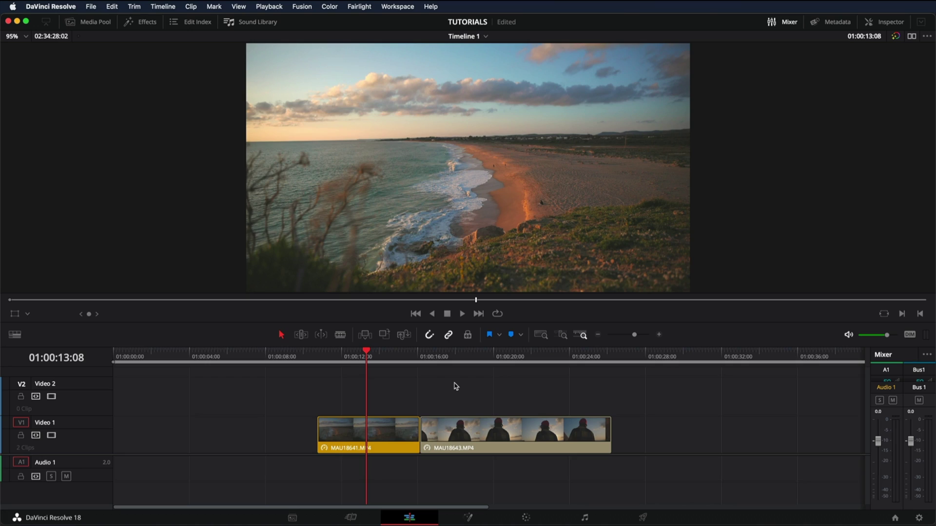
Select the beach clip MAU18641.MP4 on the Video 1 track
{"action": "left_click", "coordinate": [349, 432]}
{"action": "left_click", "coordinate": [145, 23]}
Drag the Resolve FX Stylize Vignette onto clip MAU18641 and close the effects library
{"action": "left_click", "coordinate": [27, 63]}
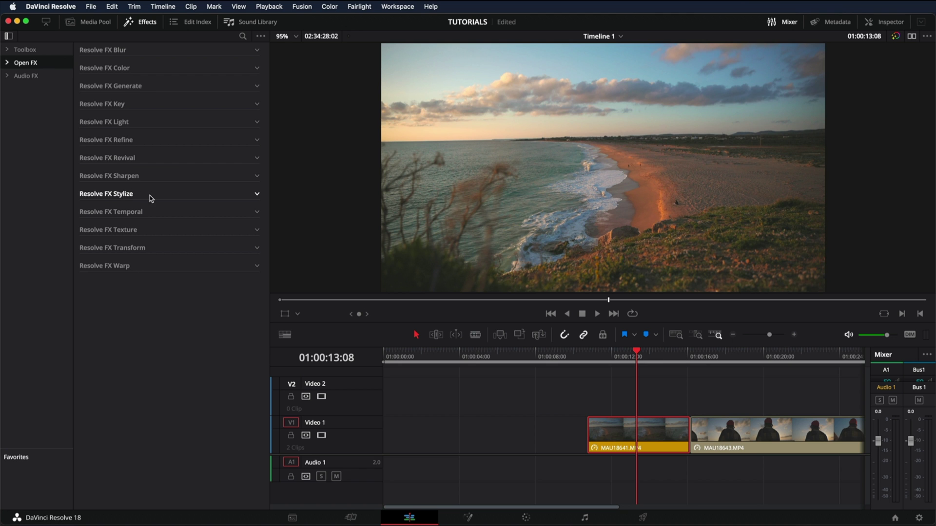
{"action": "left_click", "coordinate": [256, 196]}
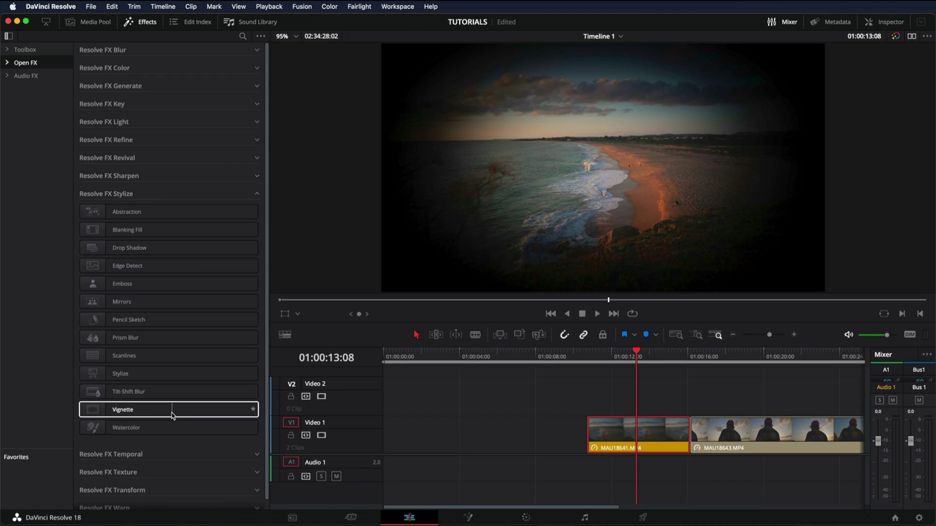
{"action": "left_click", "coordinate": [153, 409]}
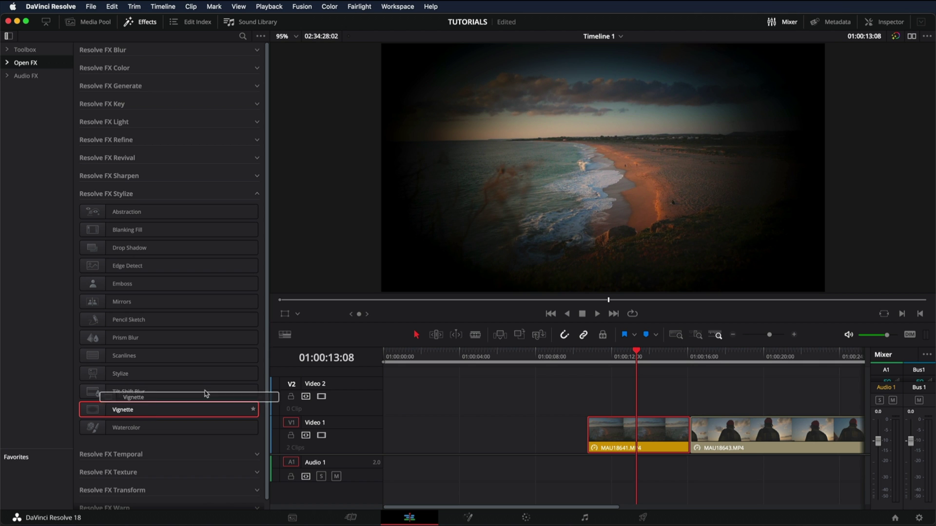
{"action": "left_click_drag", "start_coordinate": [153, 408], "coordinate": [639, 433]}
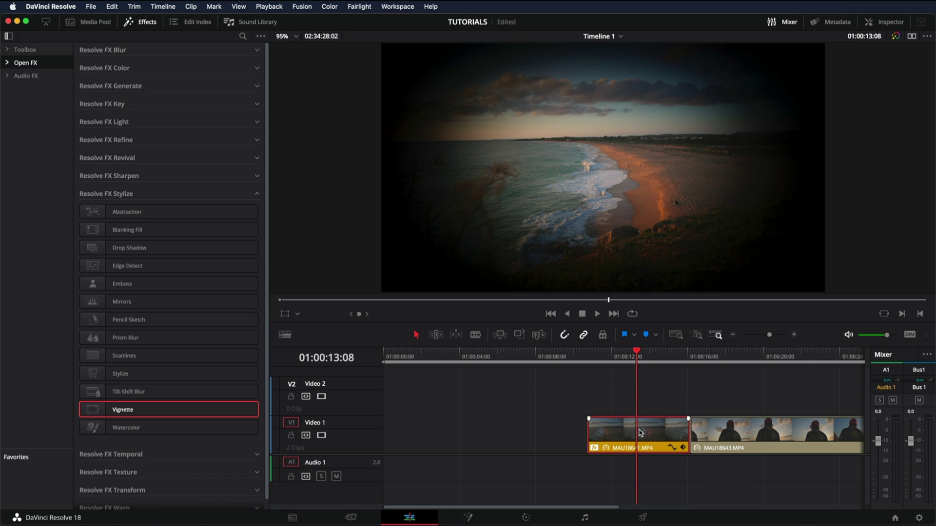
{"action": "left_click", "coordinate": [147, 22]}
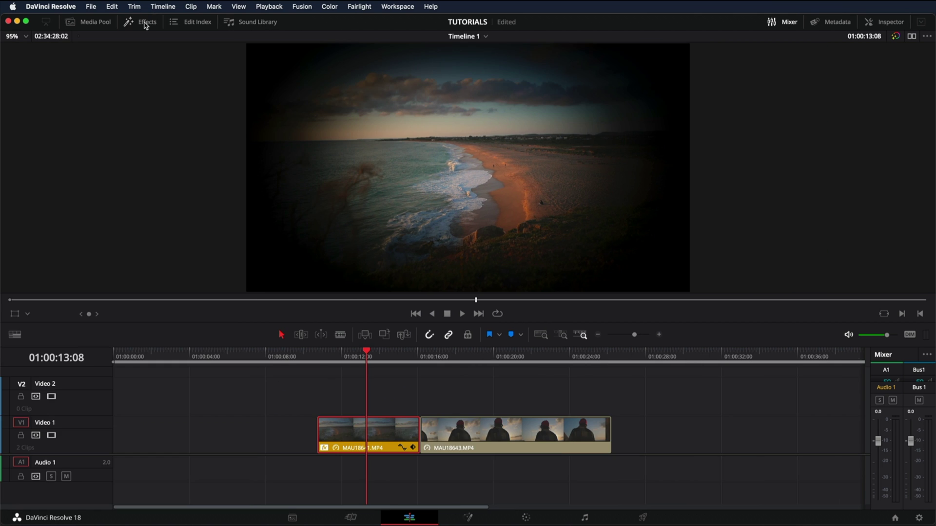
Show the Vignette controls in the Inspector's Effects tab and its operating mode list
{"action": "left_click", "coordinate": [894, 22]}
{"action": "left_click", "coordinate": [816, 54]}
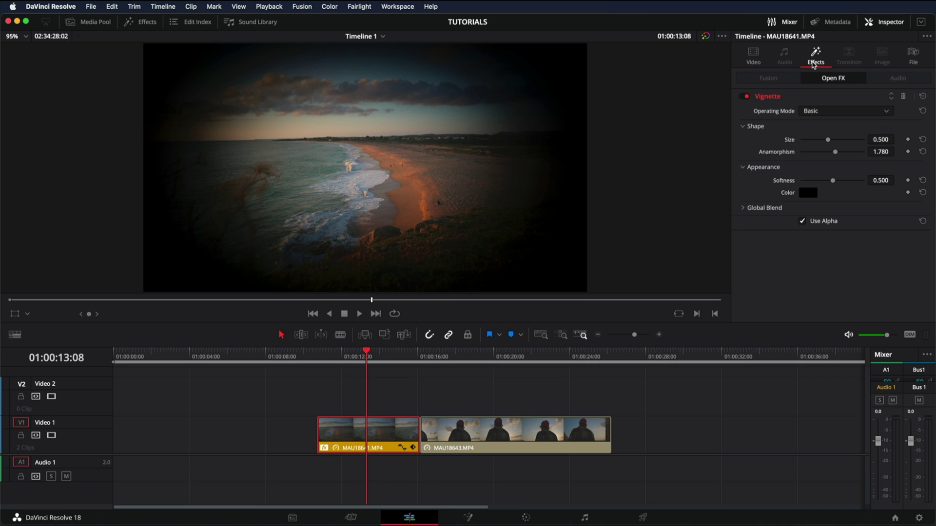
{"action": "left_click", "coordinate": [861, 114]}
Set Advanced mode with Size 0.898, Anamorphism 2.772, Softness 0.666, save, then toggle Vignette off
{"action": "left_click", "coordinate": [860, 134]}
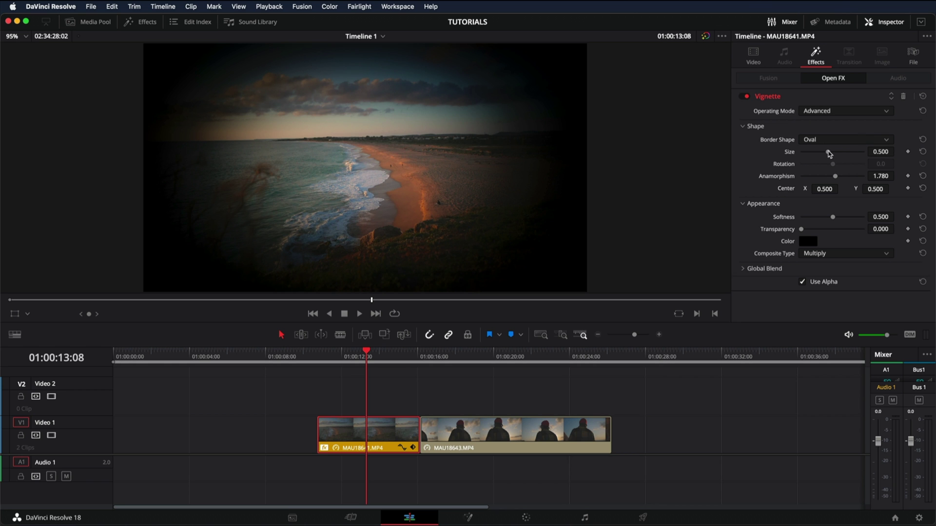
{"action": "mouse_move", "coordinate": [829, 152]}
{"action": "left_mouse_down"}
{"action": "mouse_move", "coordinate": [841, 155]}
{"action": "mouse_move", "coordinate": [834, 175]}
{"action": "mouse_move", "coordinate": [858, 177]}
{"action": "left_mouse_up"}
{"action": "left_click_drag", "start_coordinate": [832, 217], "coordinate": [842, 216]}
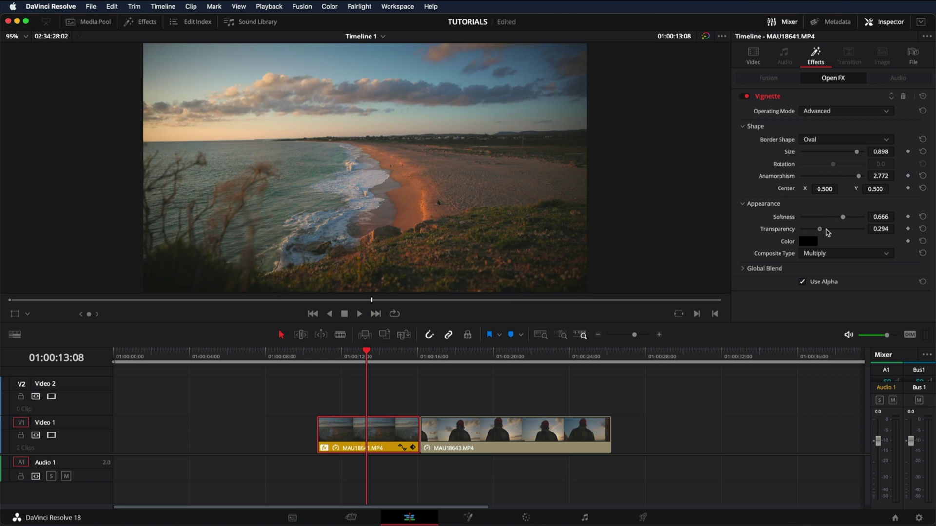
{"action": "key", "text": "ctrl+s"}
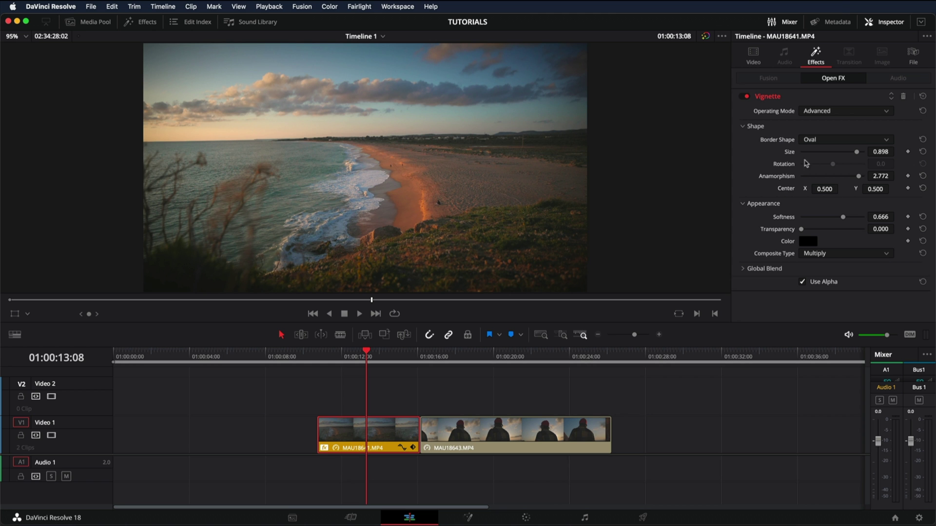
{"action": "left_click", "coordinate": [745, 97]}
{"action": "left_click", "coordinate": [744, 98]}
{"action": "left_click", "coordinate": [744, 98]}
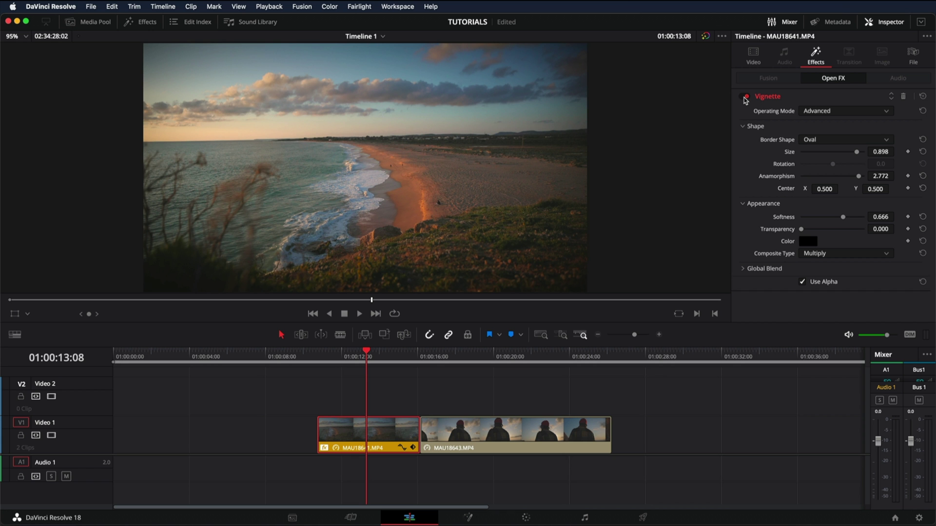